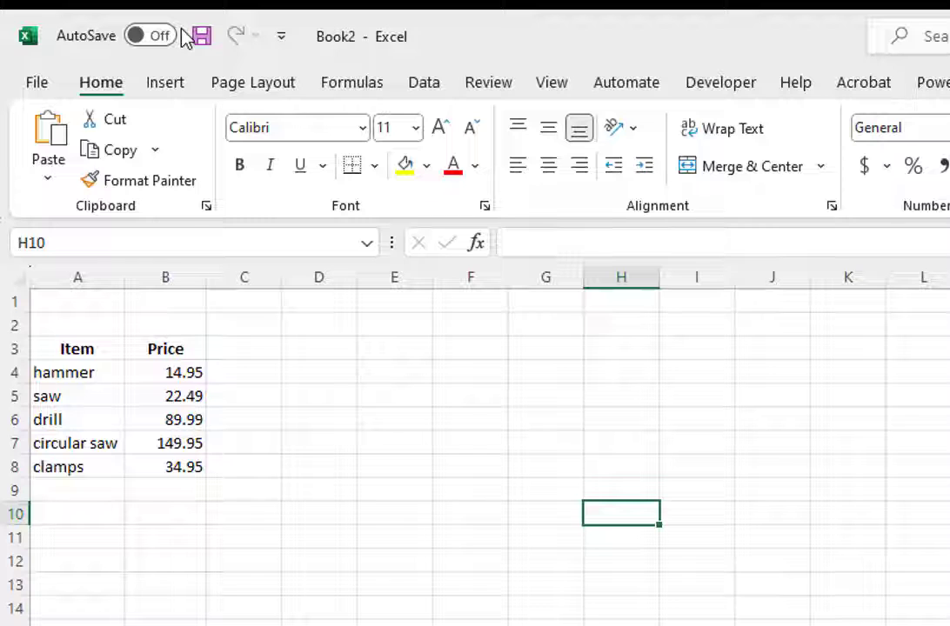
- Add the Camera command from Commands Not in the Ribbon to the Quick Access Toolbar
right_click(186, 41)
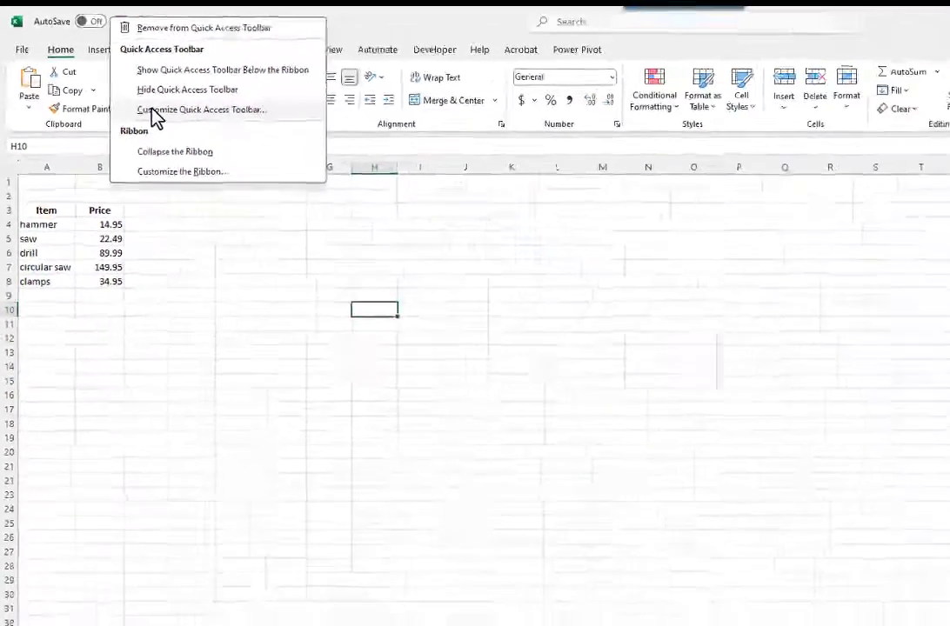
click(255, 185)
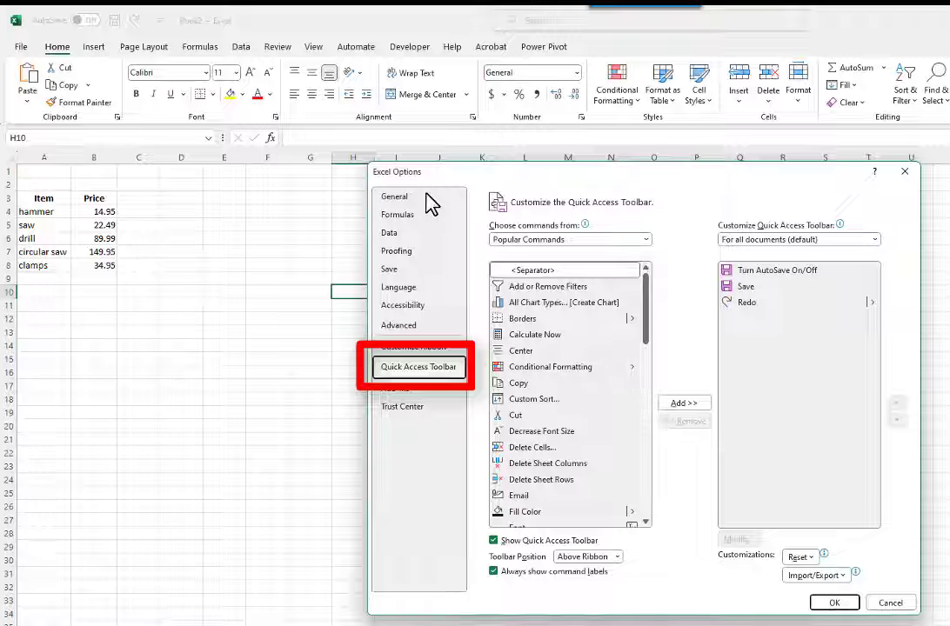
click(646, 239)
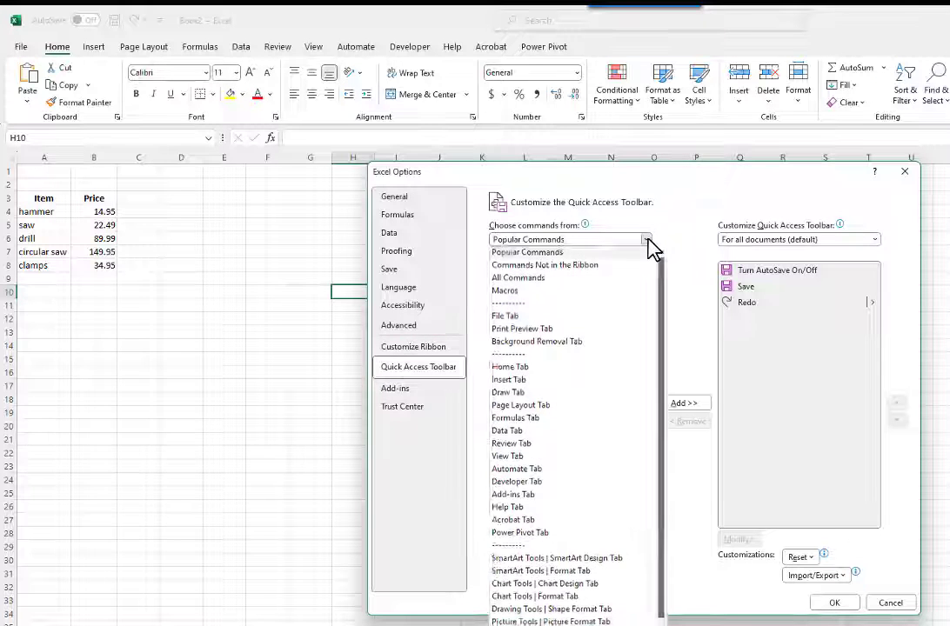
click(609, 268)
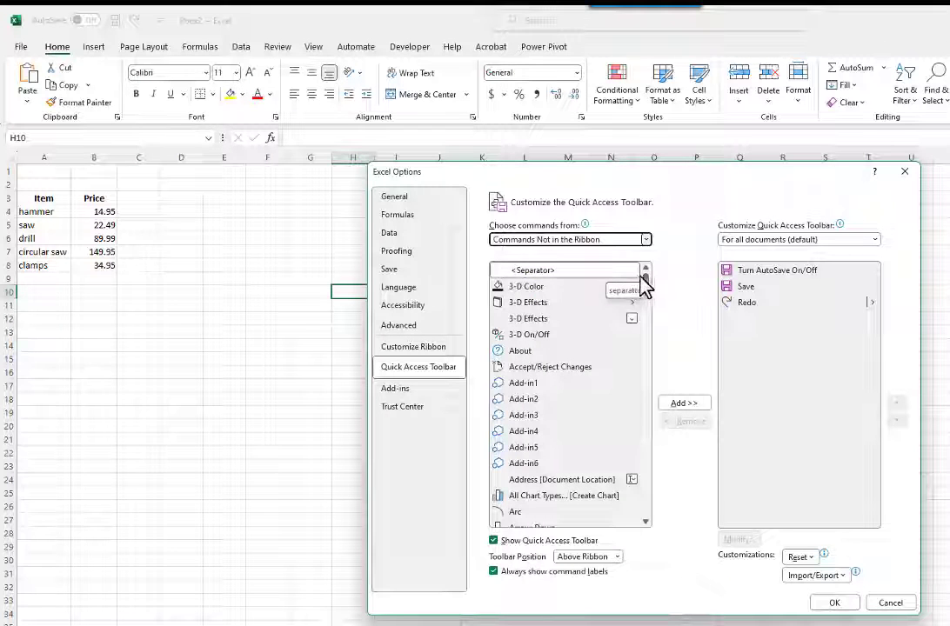
drag(647, 285, 648, 309)
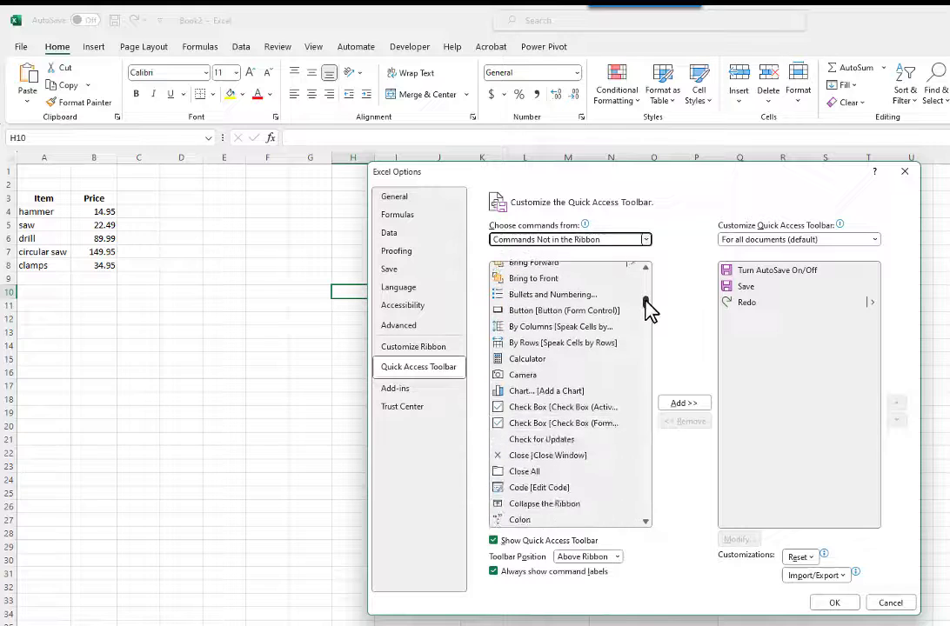
click(567, 376)
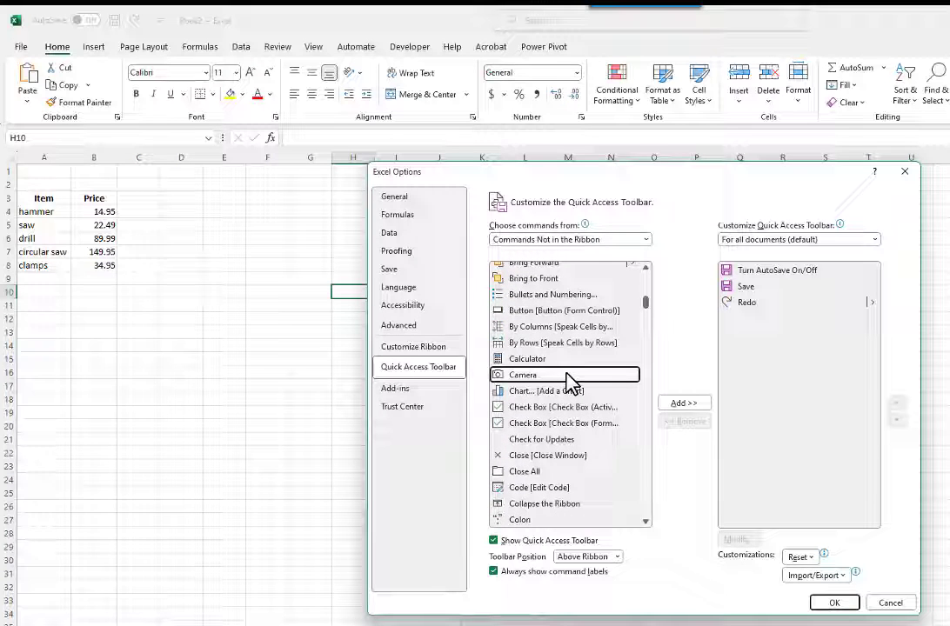
click(679, 405)
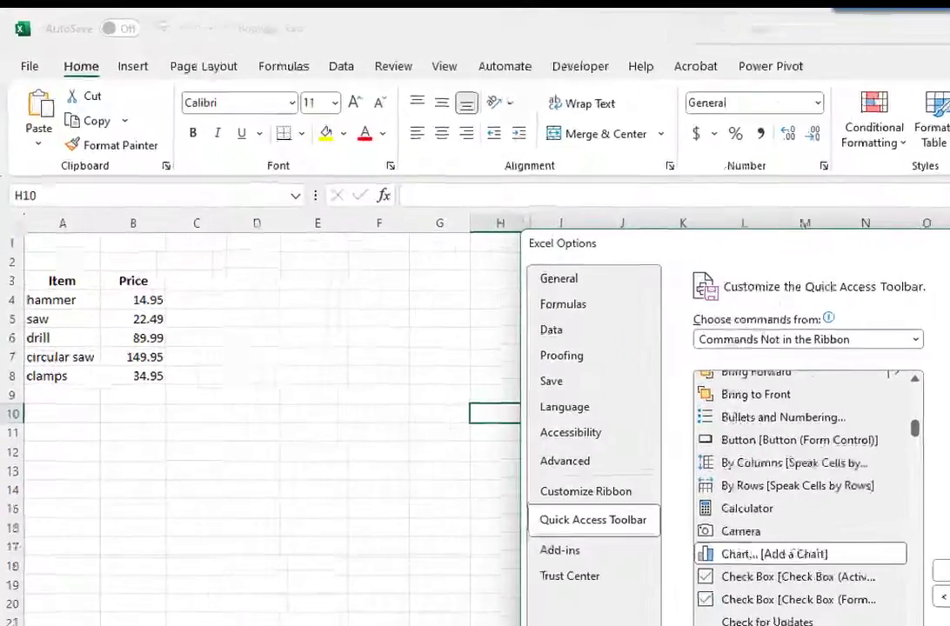
click(830, 603)
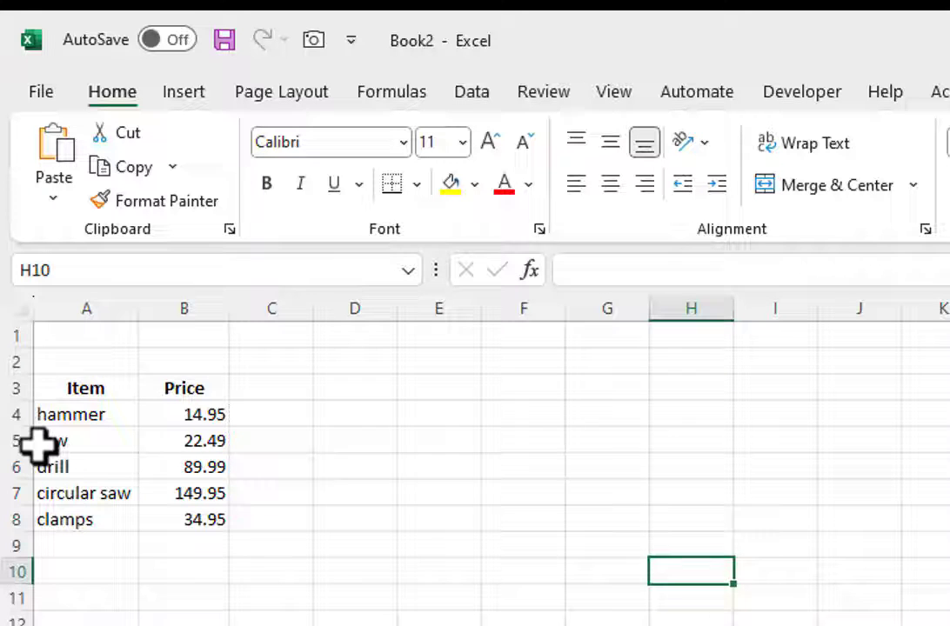
- Capture A3:B8 with the Camera and place an enlarged linked picture around E2:J17
mouse_move(59, 390)
mouse_down()
mouse_move(100, 481)
mouse_move(160, 503)
mouse_move(157, 516)
mouse_up()
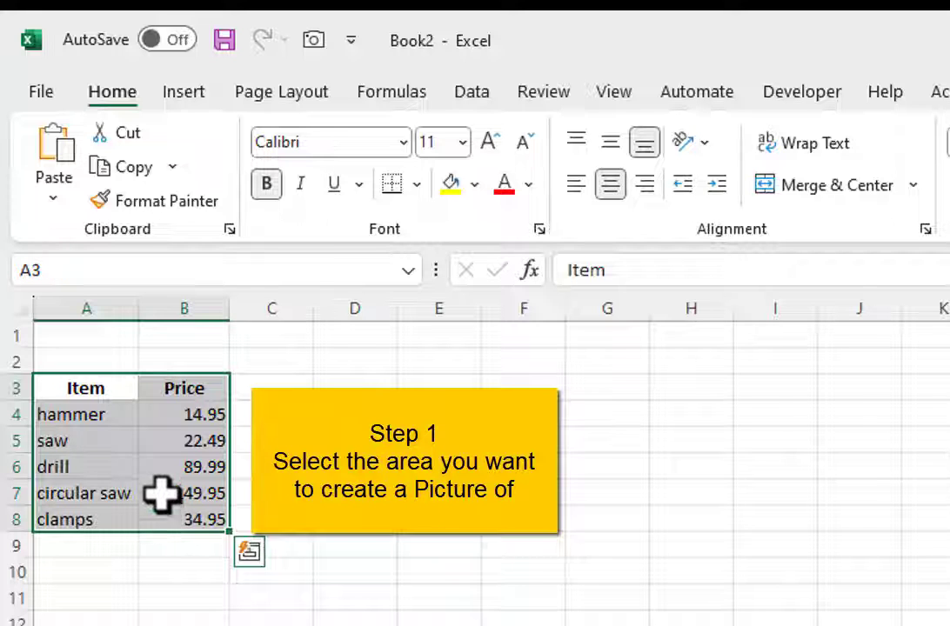
click(305, 31)
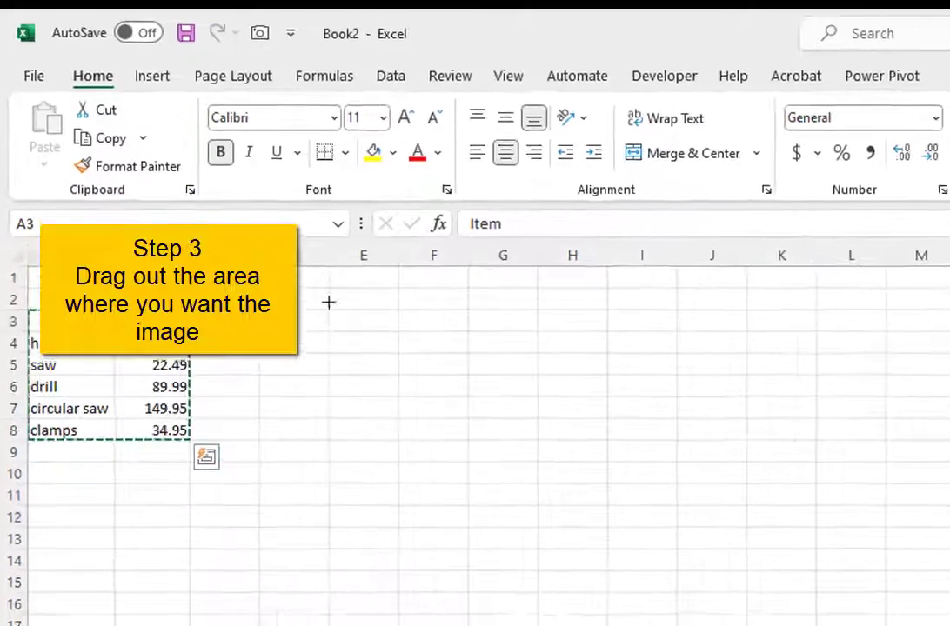
drag(381, 341, 795, 625)
drag(677, 604, 686, 621)
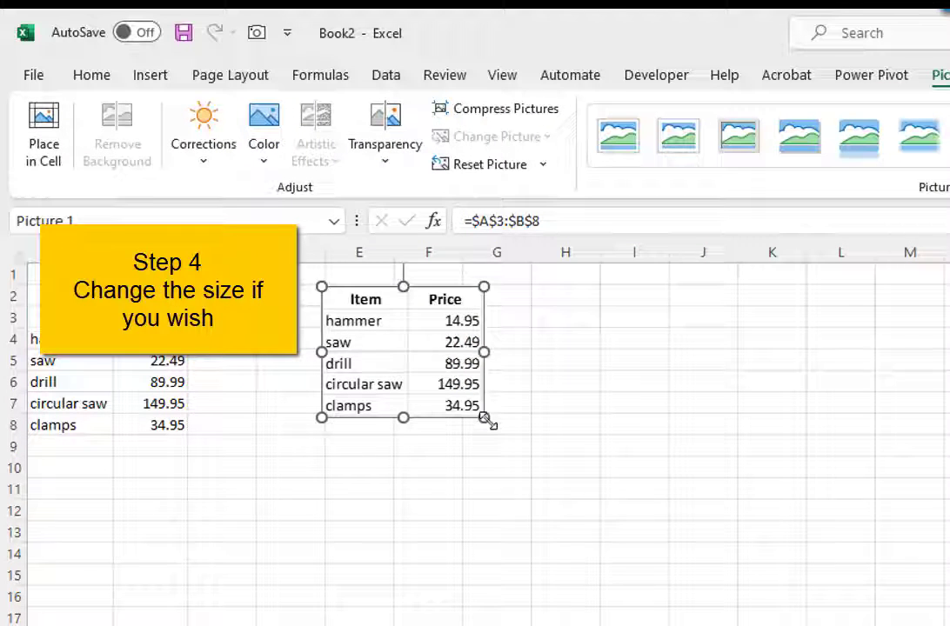
drag(484, 418, 738, 621)
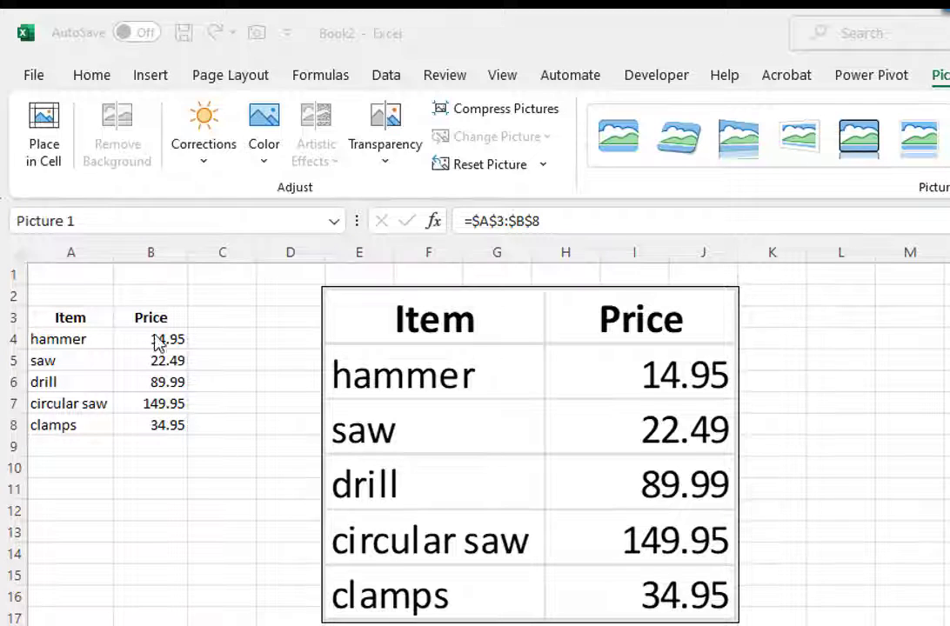
- Preview Corrections, Color and Picture Effects, then apply the Reflected Bevel, Black picture style
click(205, 161)
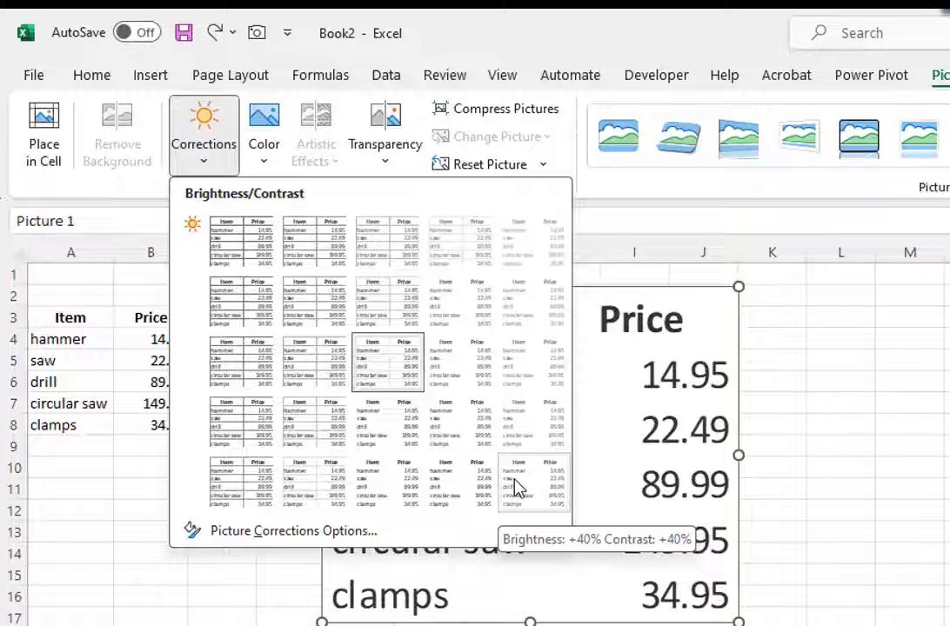
click(267, 163)
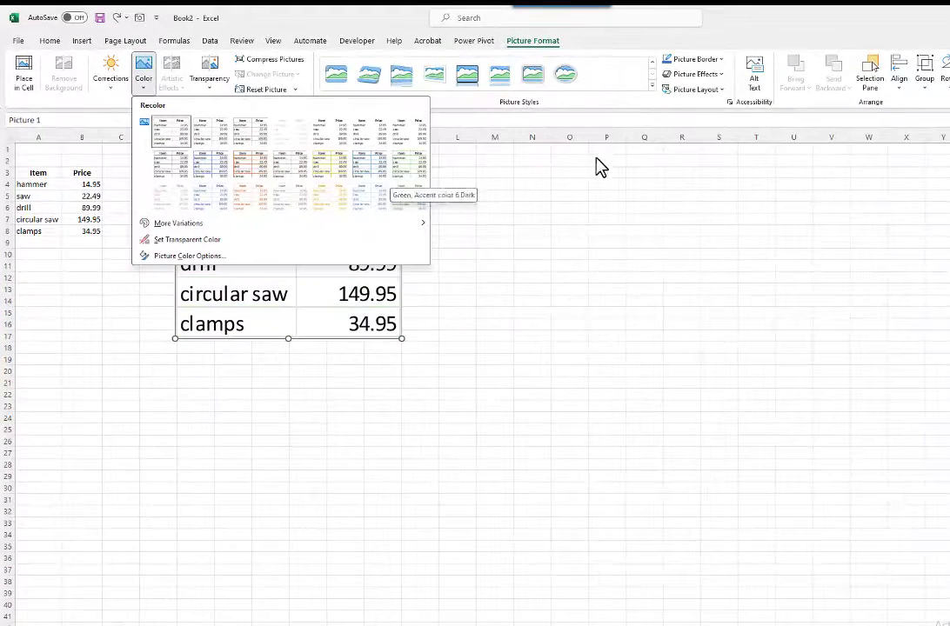
click(718, 74)
mouse_move(718, 95)
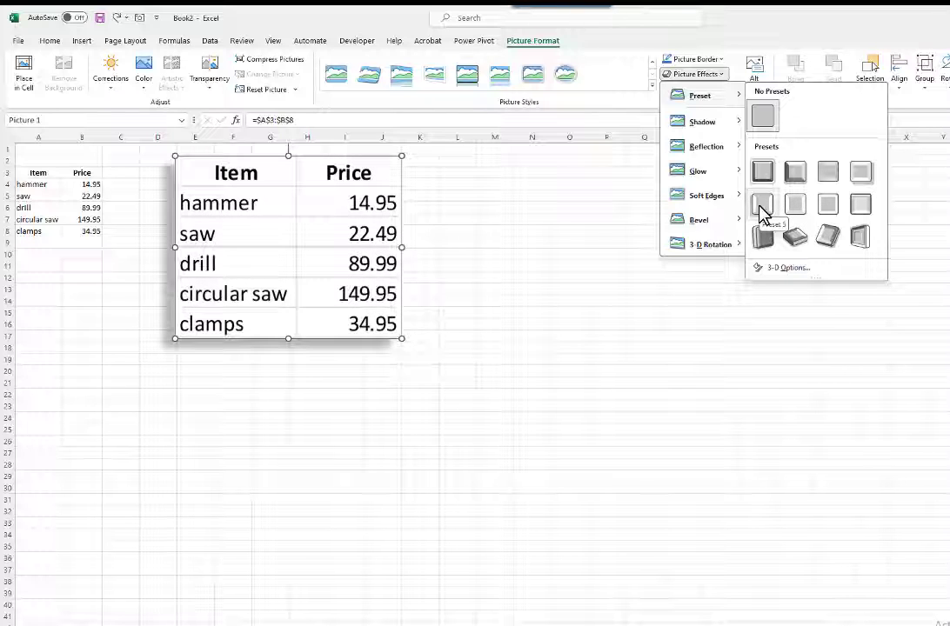
click(651, 88)
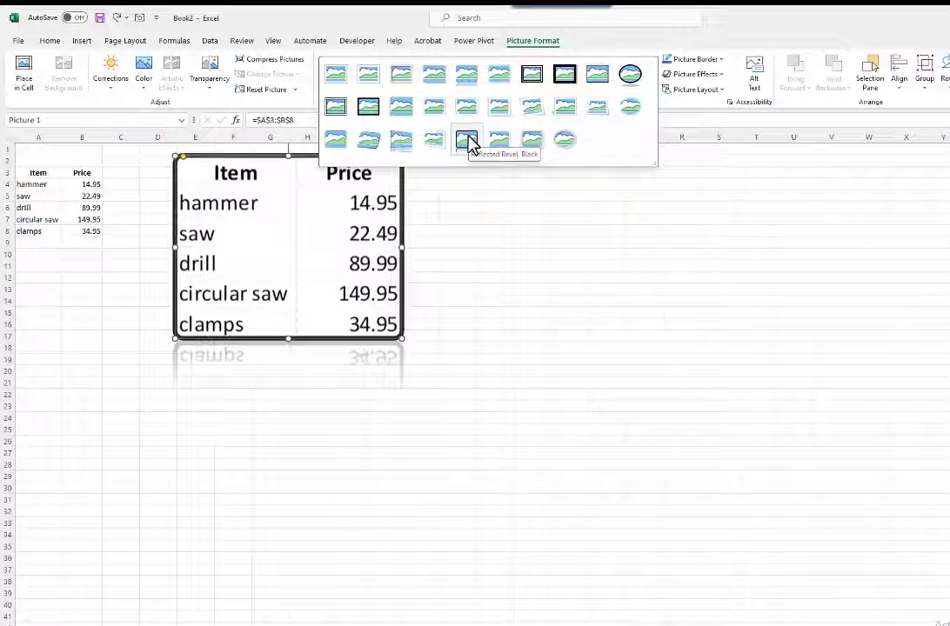
click(467, 141)
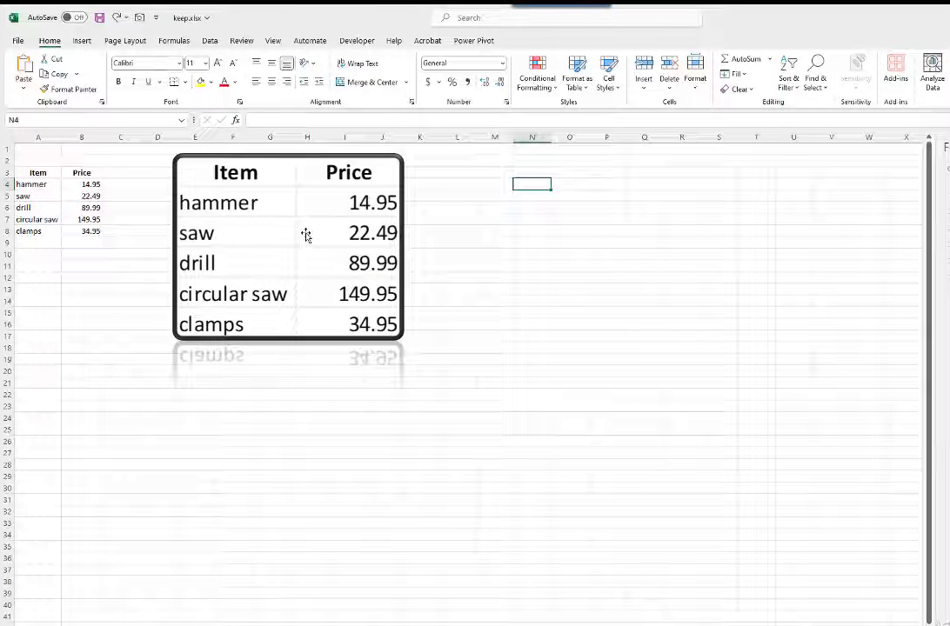
- Open the Format Picture pane for the table picture and move it beside the picture
click(305, 235)
right_click(305, 234)
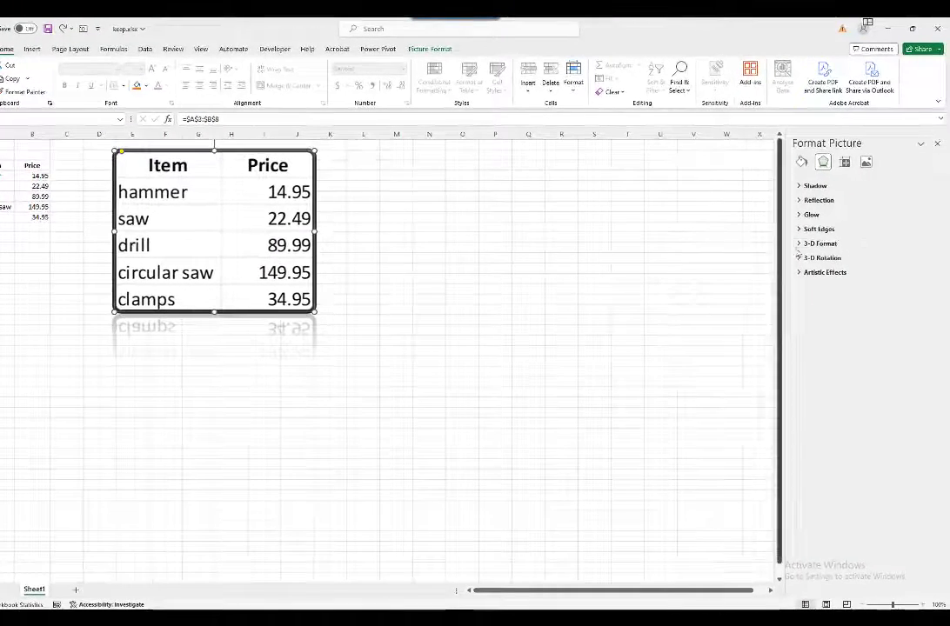
click(920, 144)
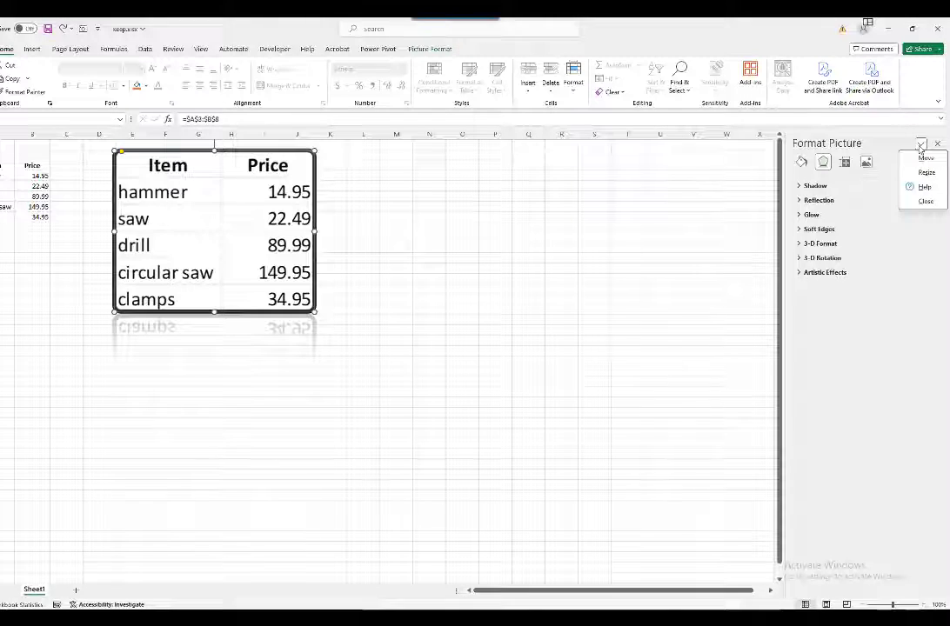
click(924, 156)
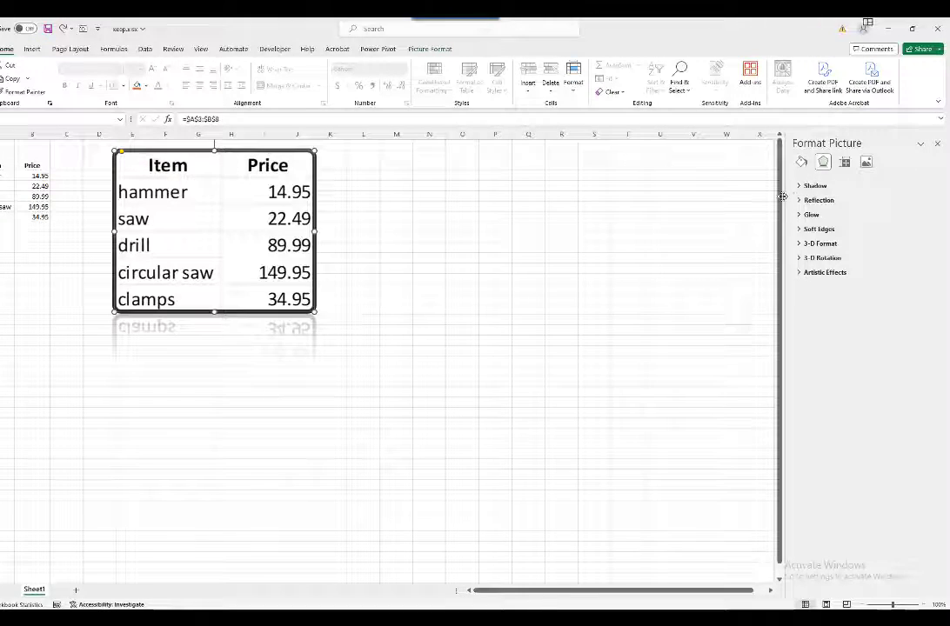
drag(782, 196, 443, 171)
- Apply a pattern fill with an orange background and the fine dotted second pattern
click(635, 270)
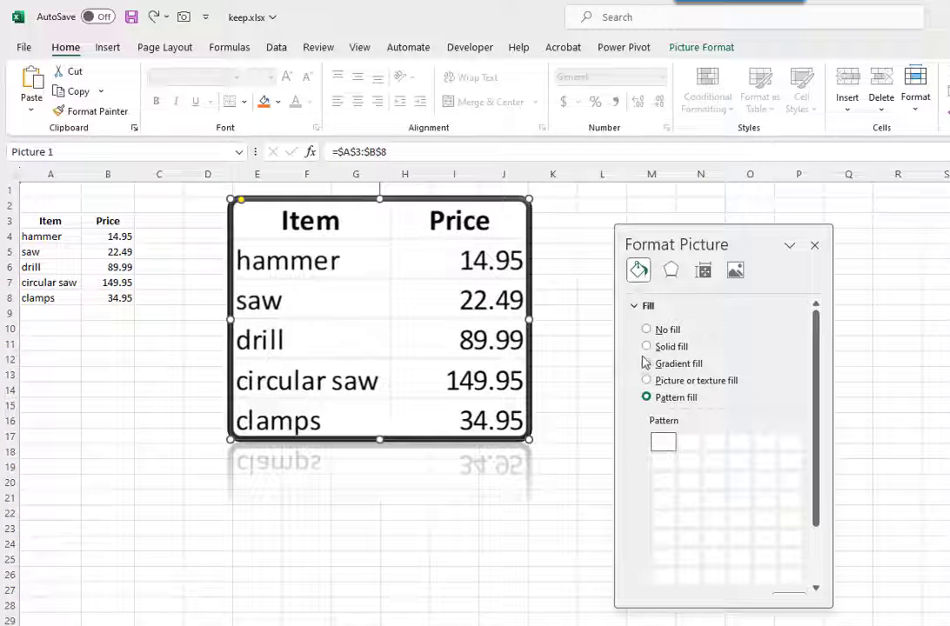
click(646, 364)
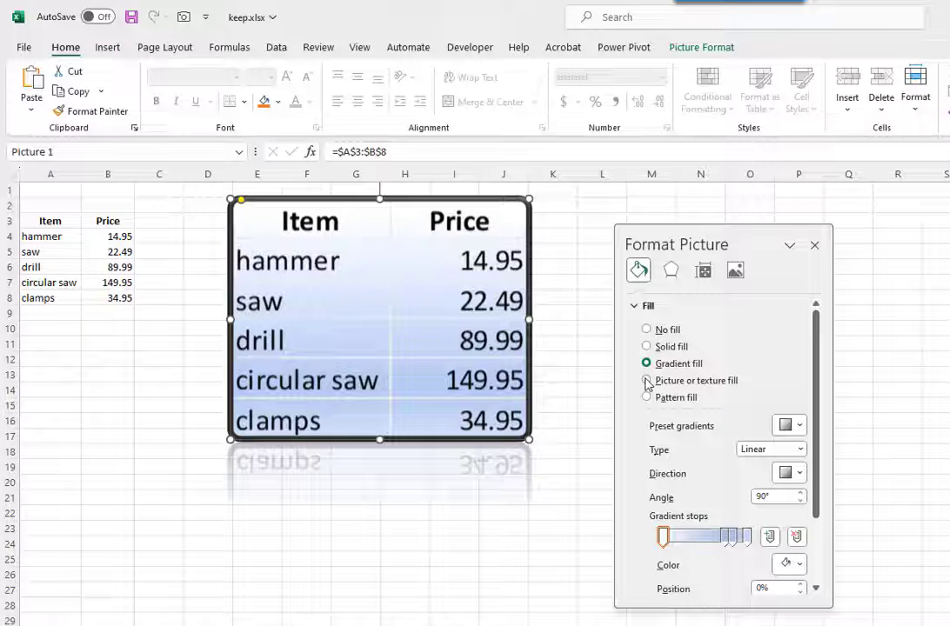
click(646, 381)
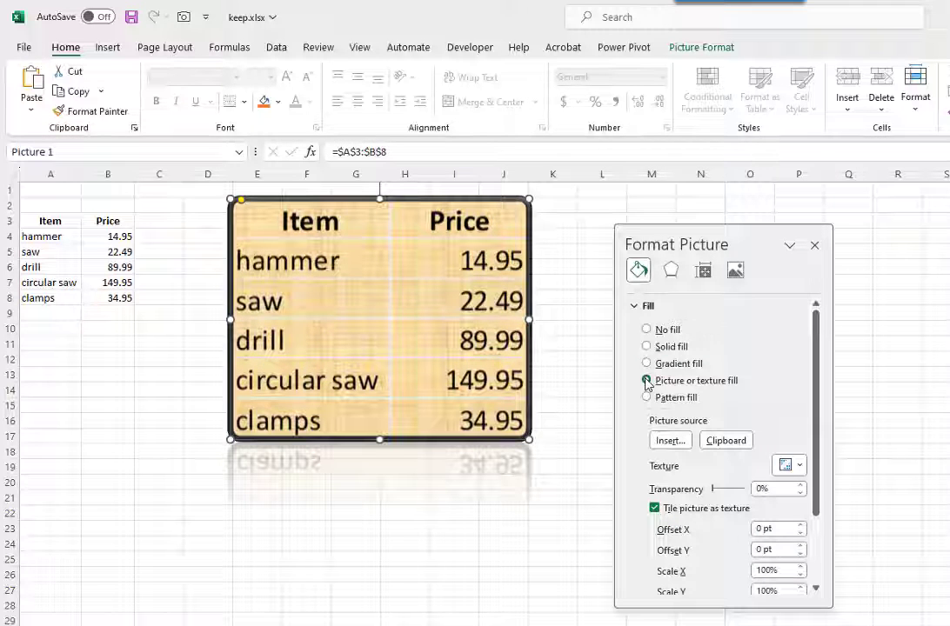
click(646, 398)
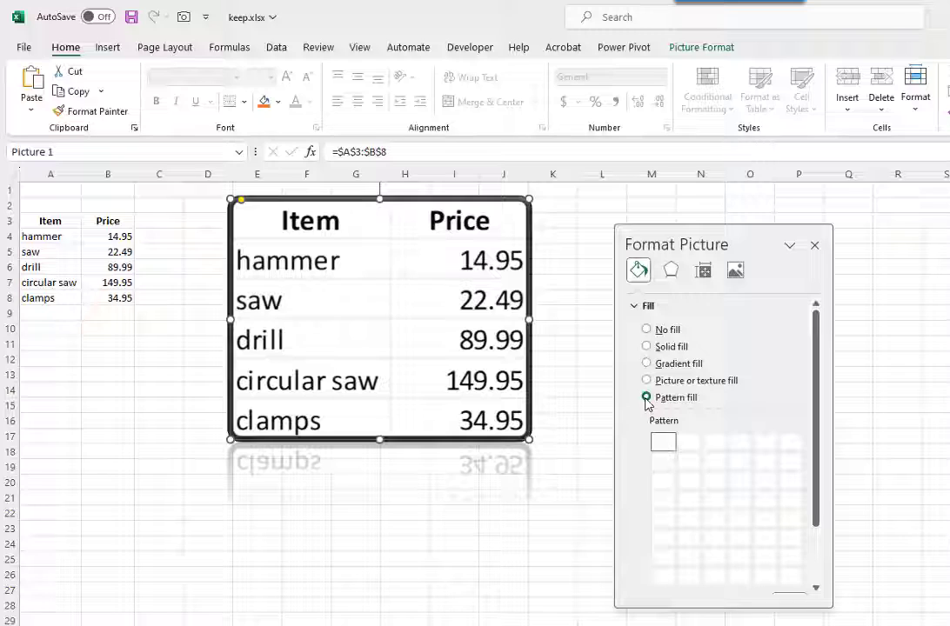
drag(816, 509, 818, 581)
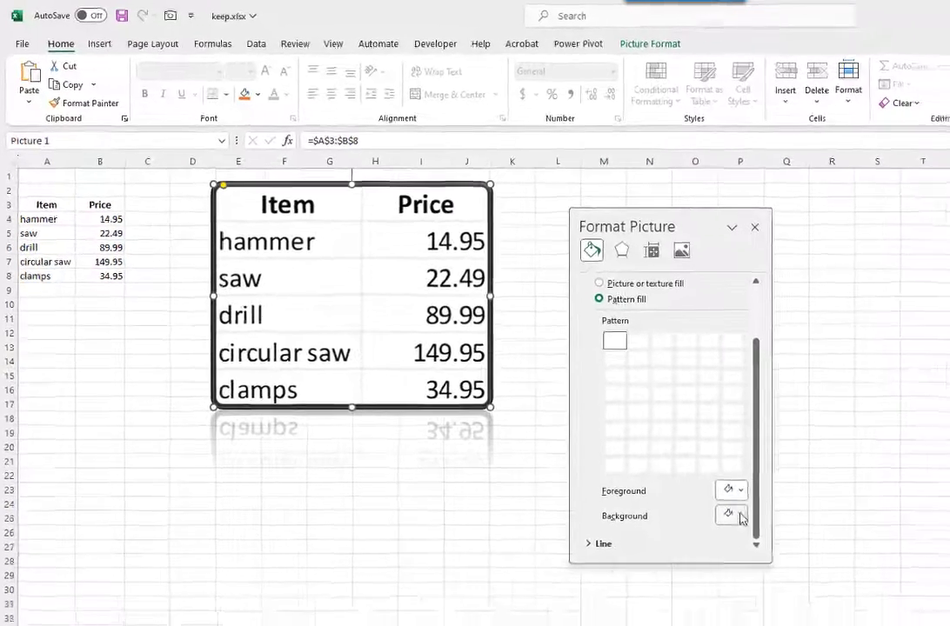
click(798, 556)
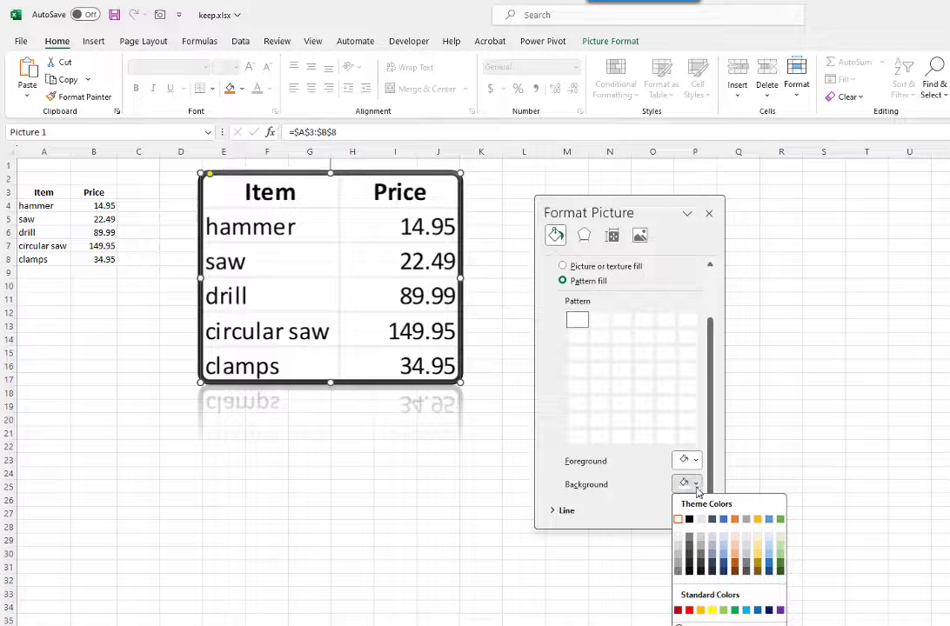
click(735, 558)
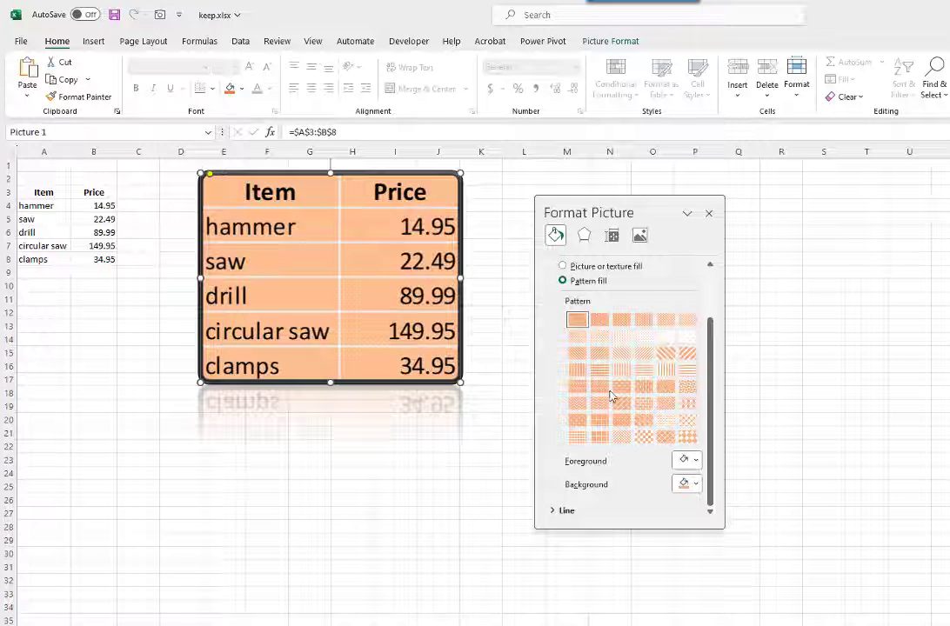
click(600, 328)
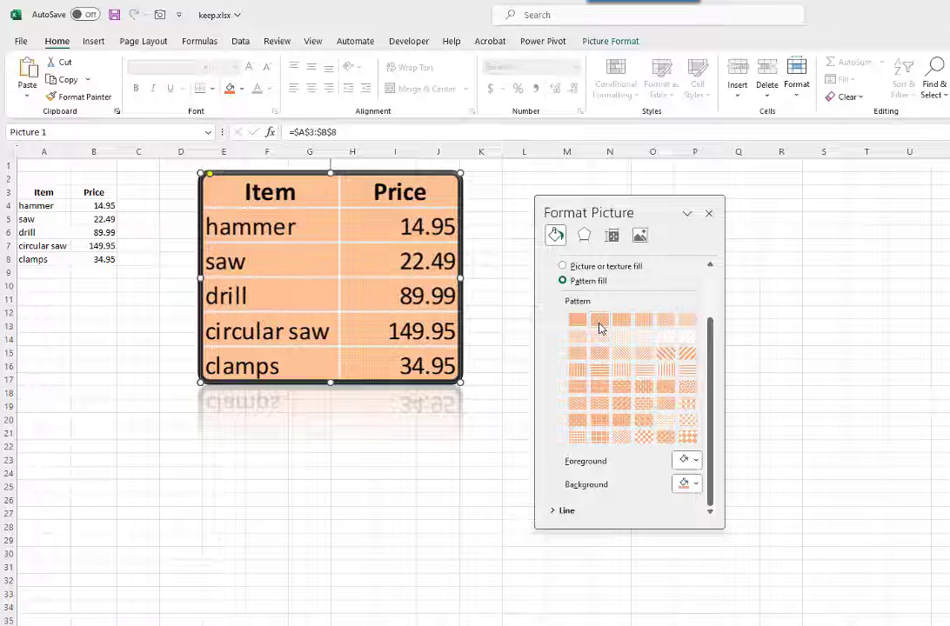
- Save the picture as a PNG named ExcelPicture.png in the Pictures folder
right_click(356, 290)
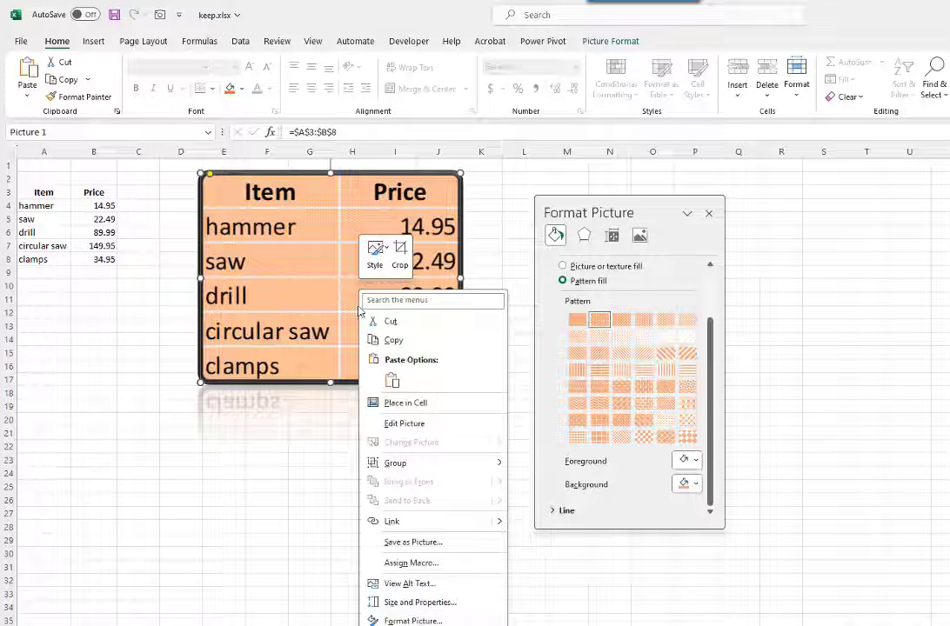
click(404, 543)
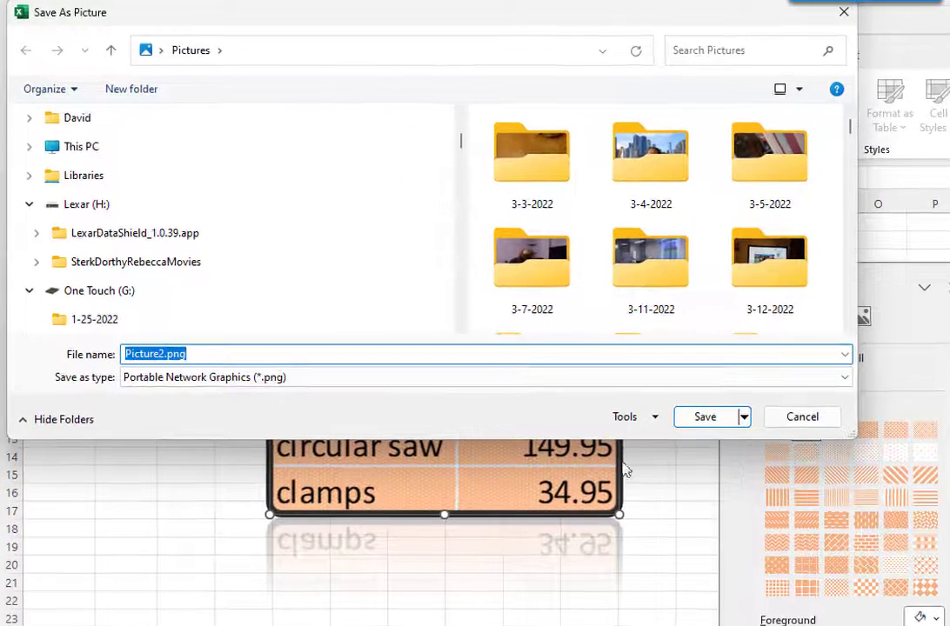
click(845, 379)
click(847, 380)
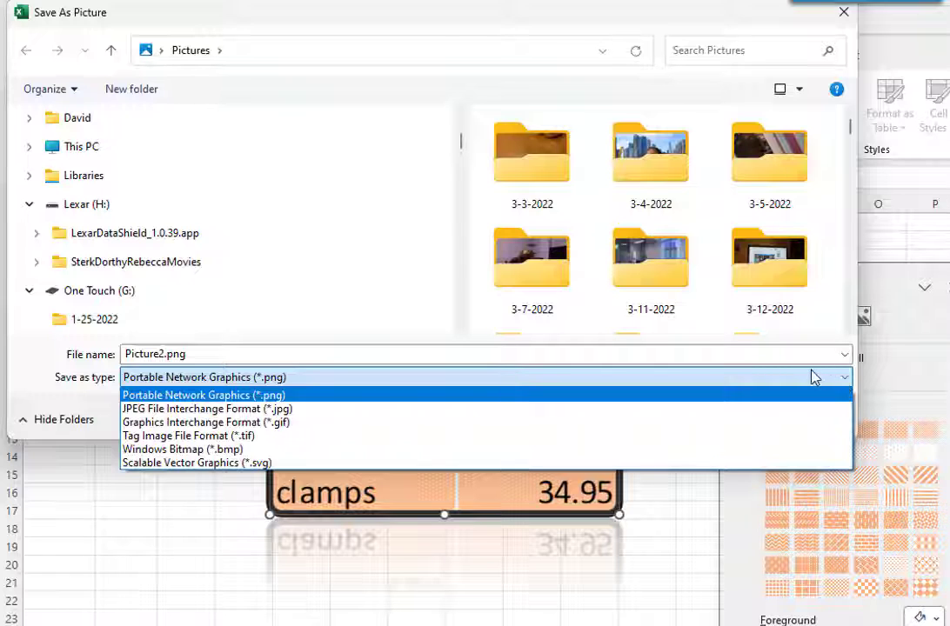
click(193, 348)
drag(125, 355, 166, 354)
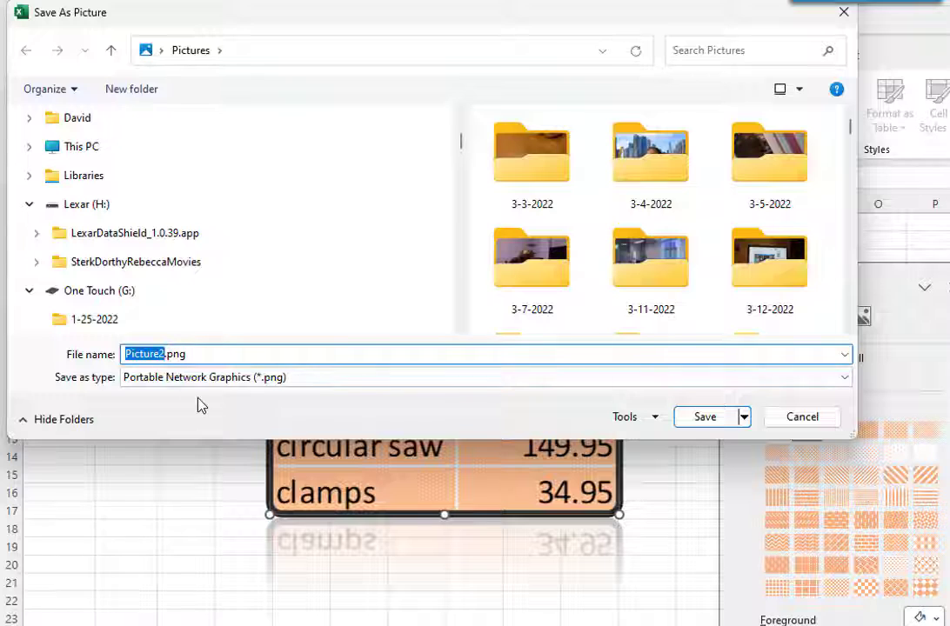
text(ExcelPictur)
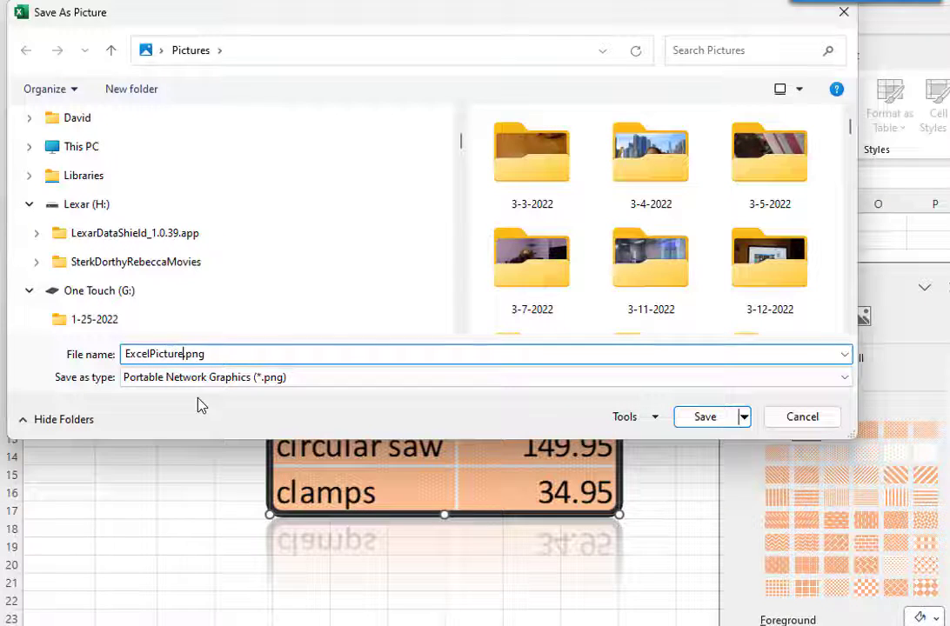
text(e)
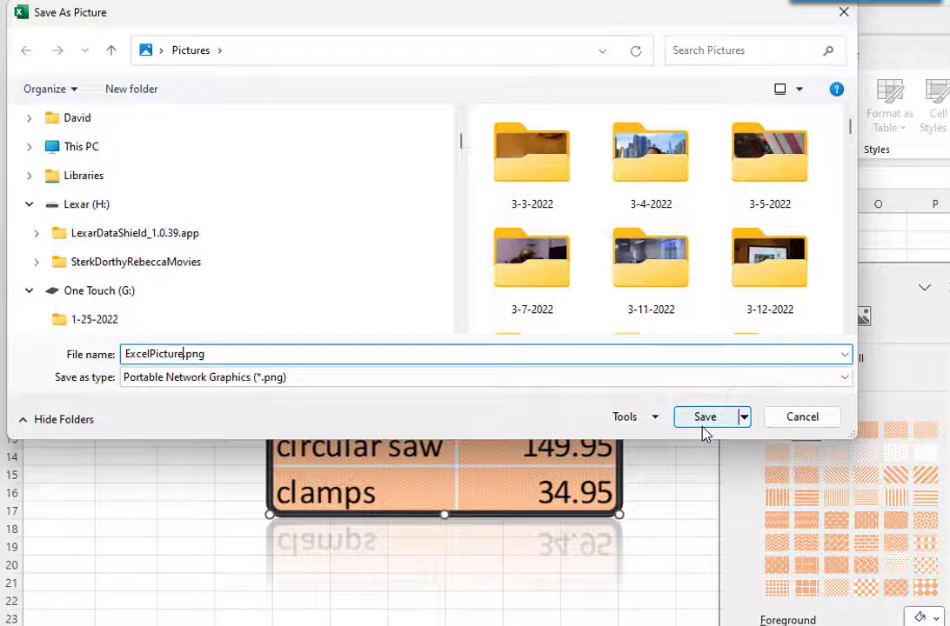
click(704, 421)
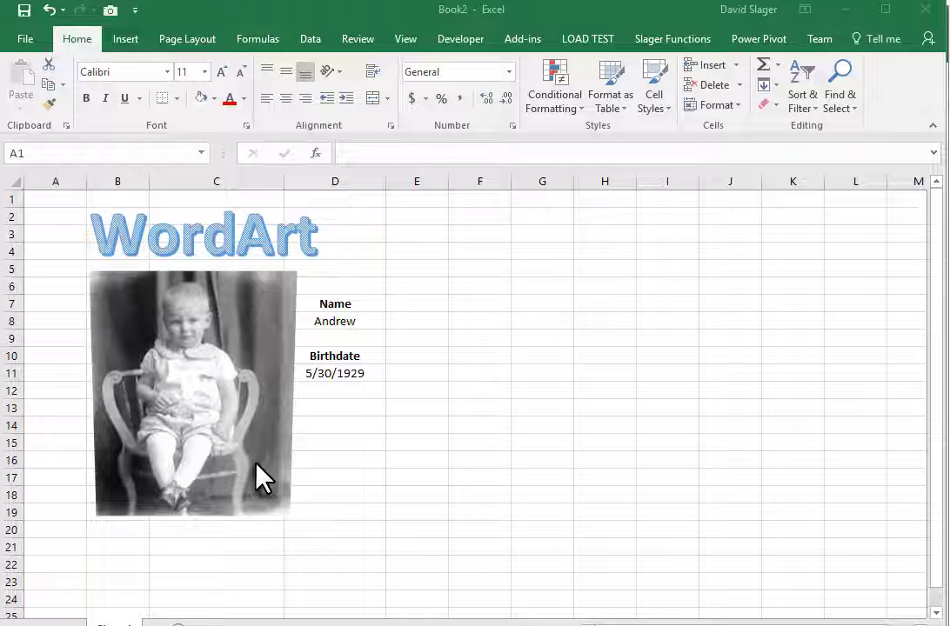
- Fill the card range A1:D21 with white to hide the gridlines
click(48, 198)
key(ctrl+shift+End)
drag(47, 198, 332, 554)
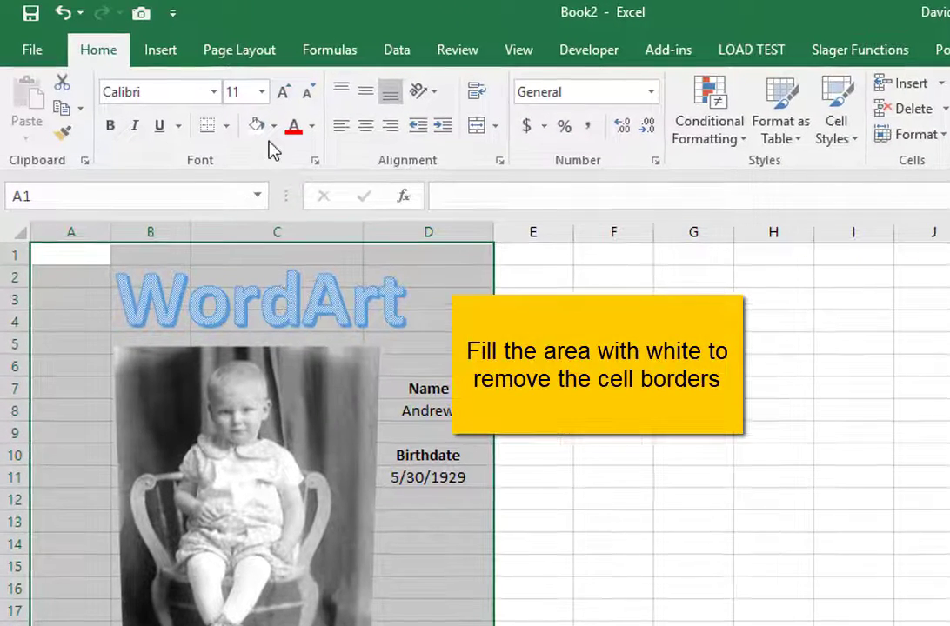
click(273, 126)
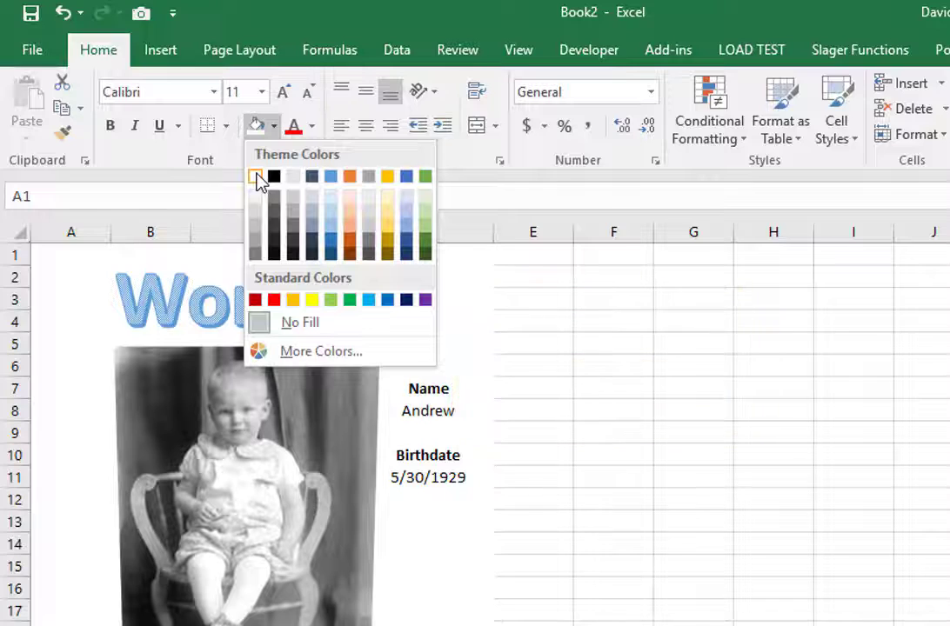
click(255, 178)
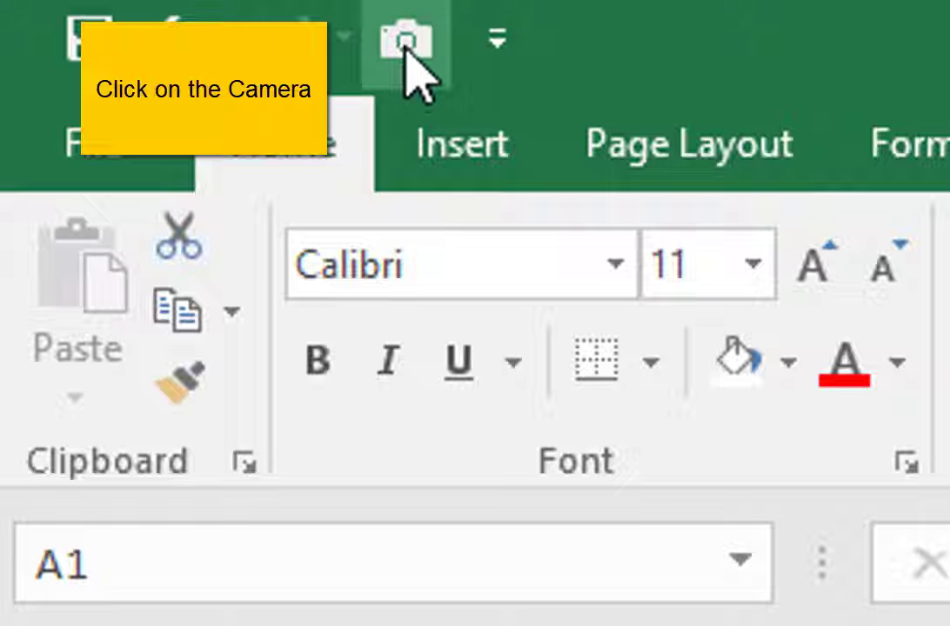
- Place a Camera linked picture of A1:D21 spanning F1 to K22
click(405, 52)
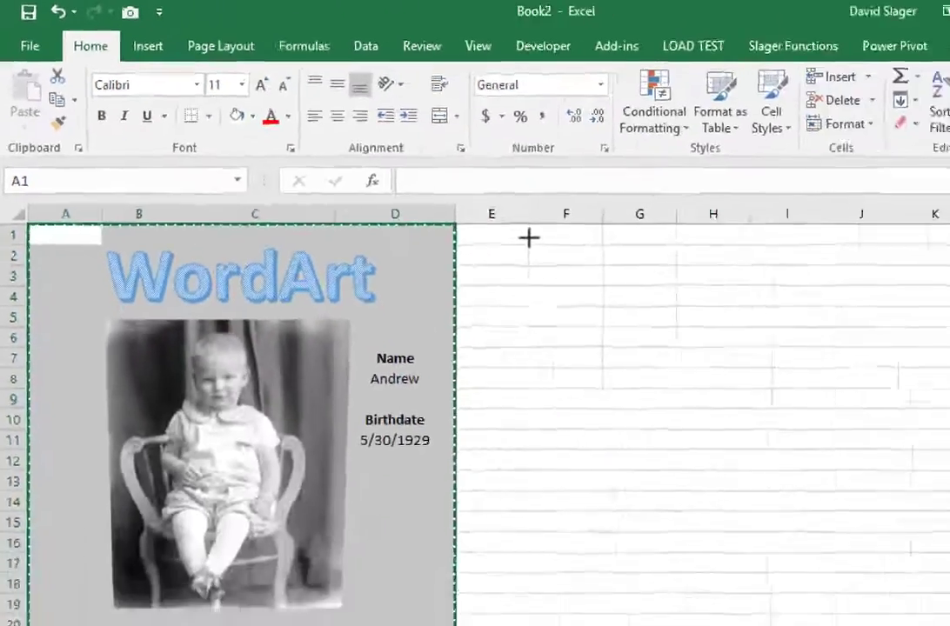
drag(529, 236, 949, 625)
drag(823, 570, 824, 575)
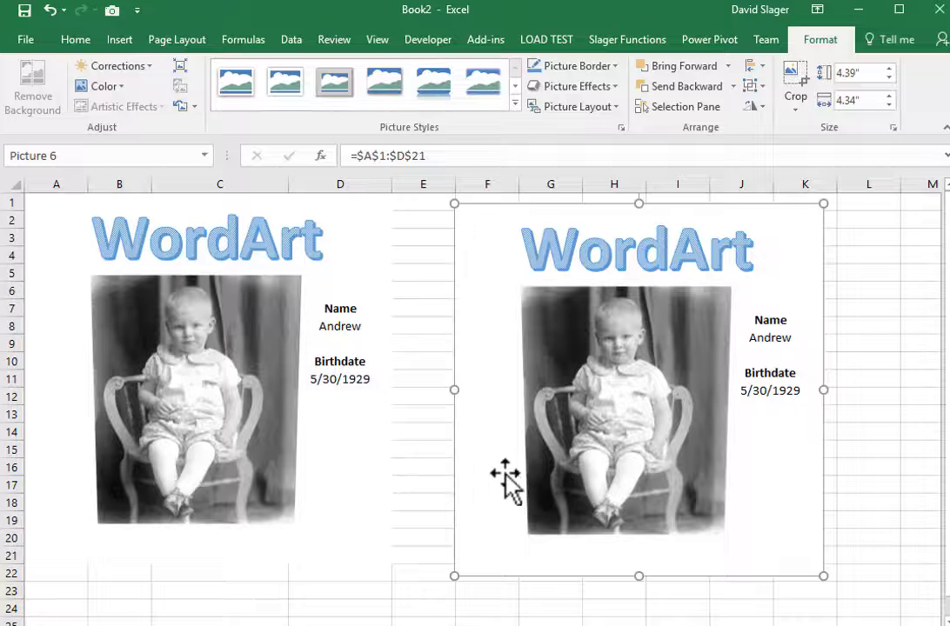
- Recolour the card picture Sepia, apply Metal Rounded Rectangle, and move it right and down
click(109, 86)
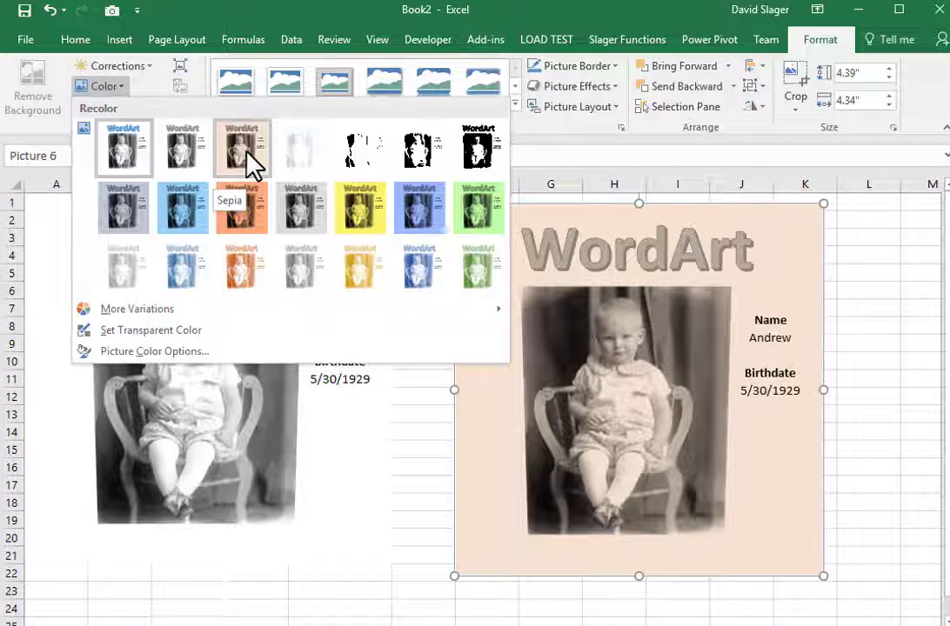
click(248, 161)
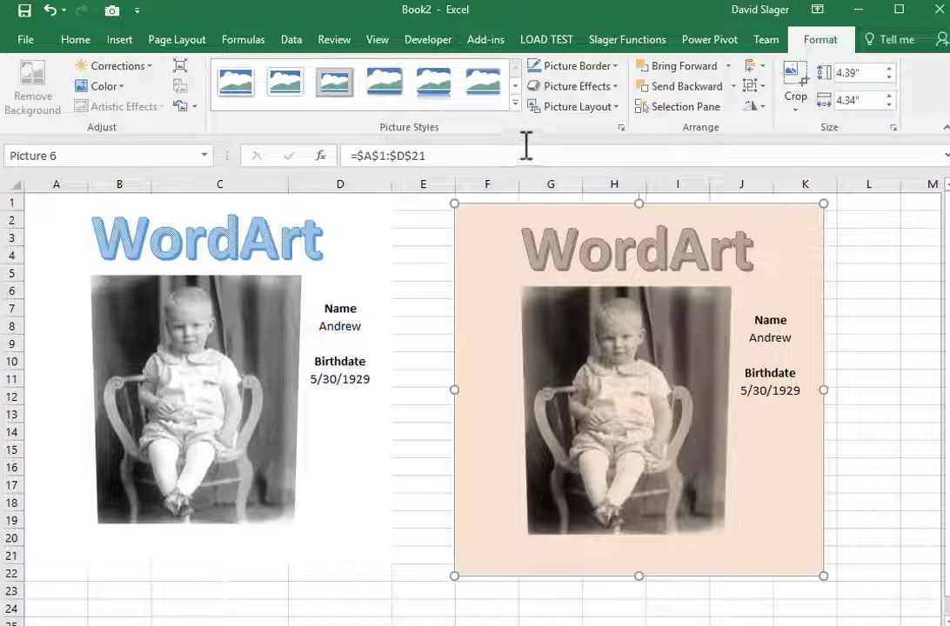
click(515, 103)
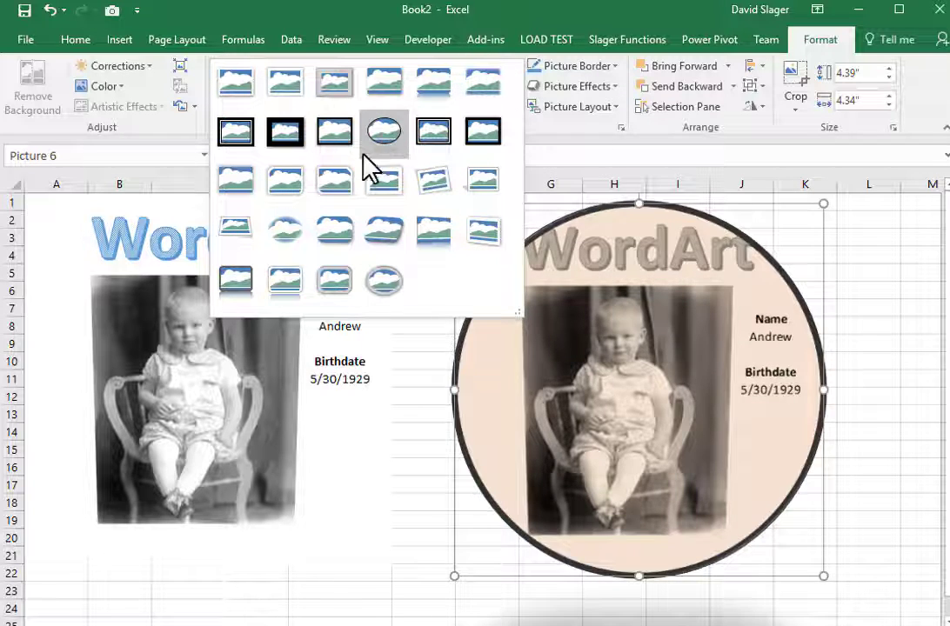
click(335, 284)
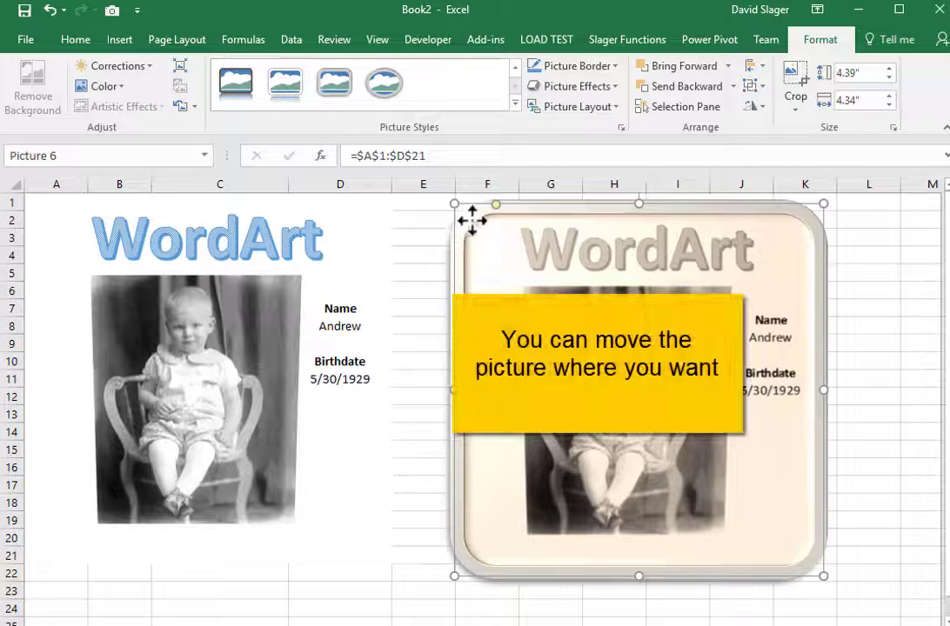
drag(472, 221, 507, 249)
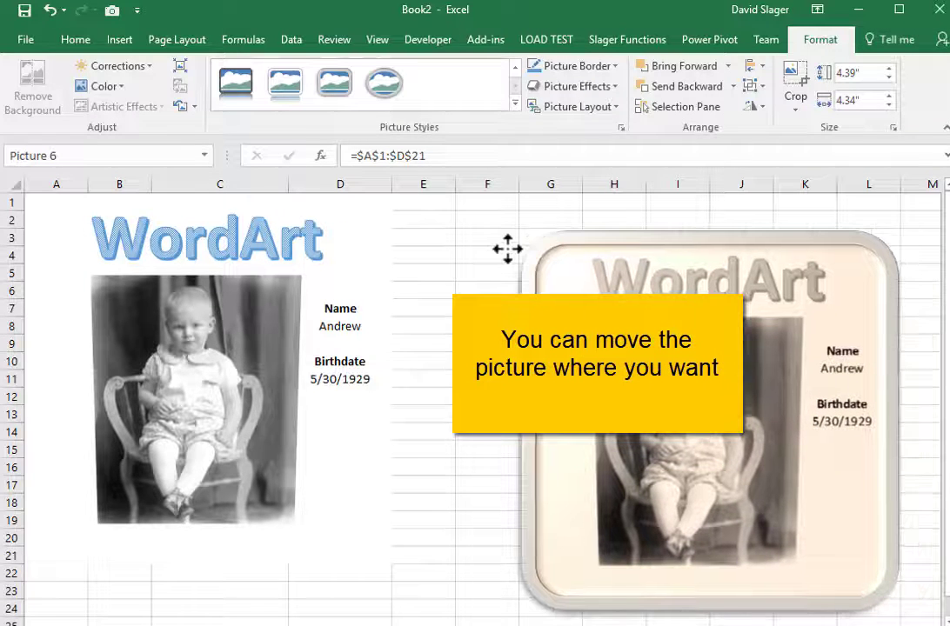